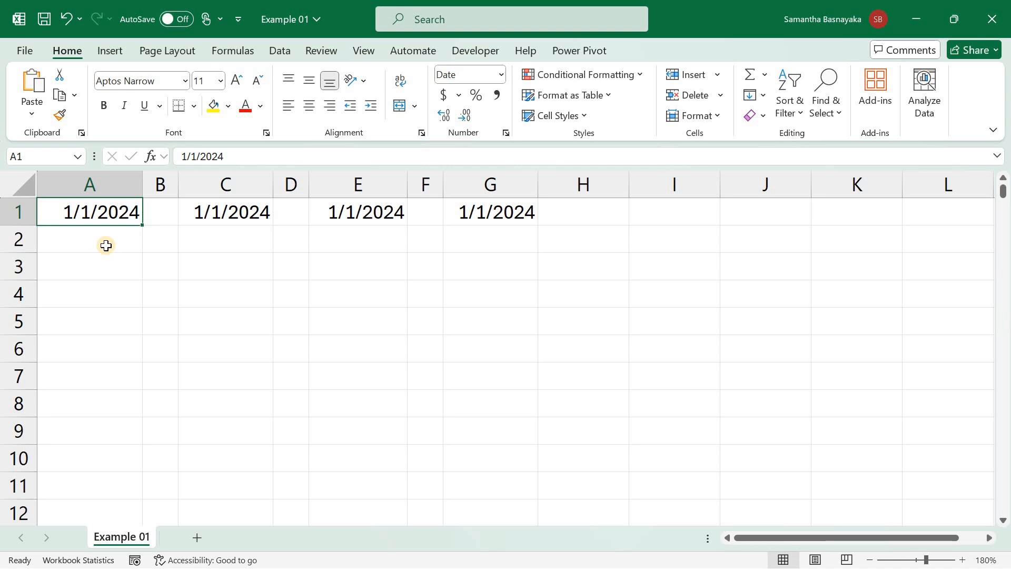
Step: Try extending the date in A1 down column A to row 365 with AutoFill, and undo the fill
{"action": "left_click", "coordinate": [106, 245]}
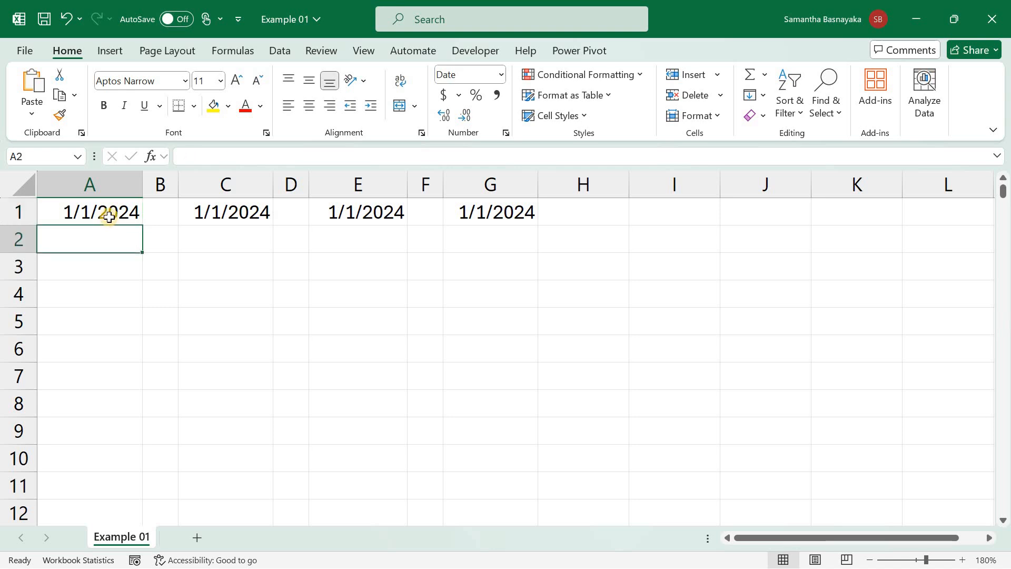
{"action": "left_click", "coordinate": [109, 216]}
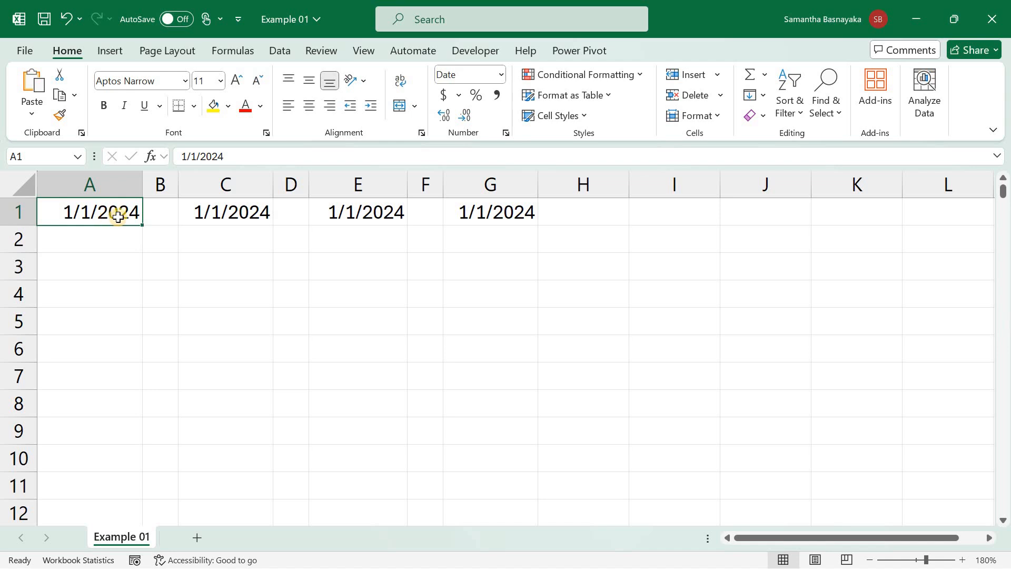
{"action": "left_click_drag", "start_coordinate": [140, 225], "coordinate": [95, 482]}
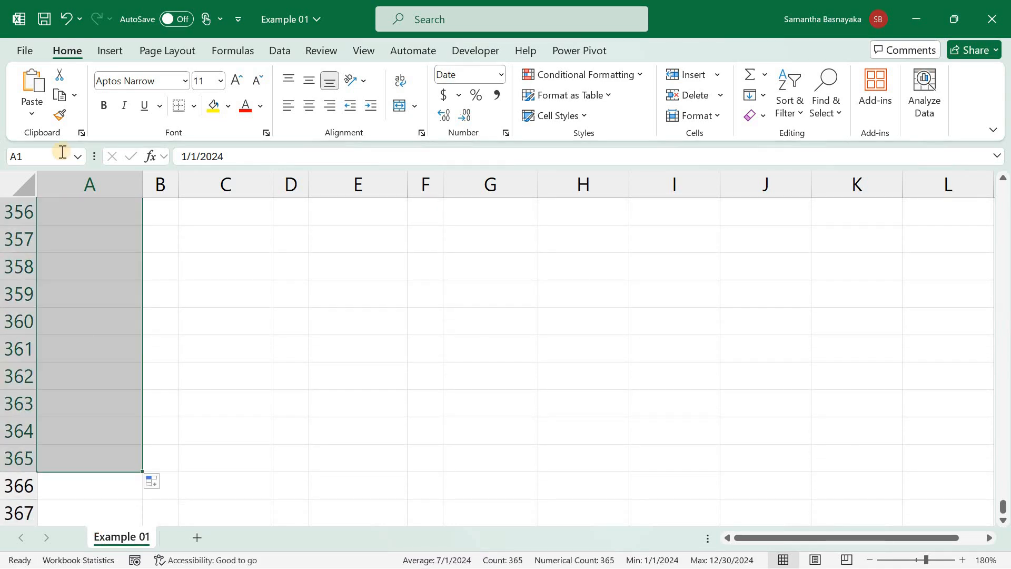
{"action": "left_click", "coordinate": [63, 18]}
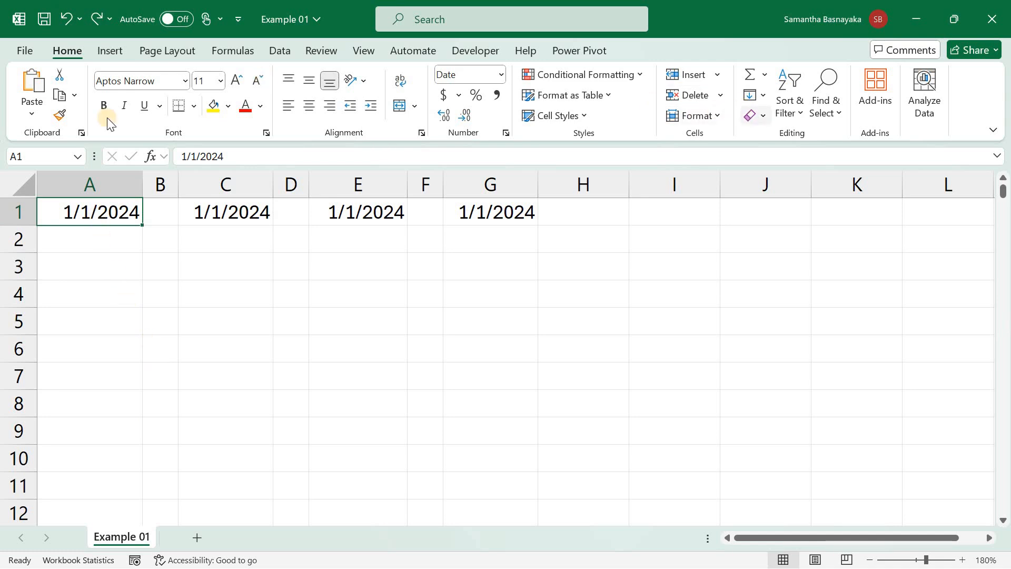
Step: Fill column A from A1 with a daily date series in columns, using step value 1 and stop value 12/31/2024
{"action": "left_click", "coordinate": [763, 95]}
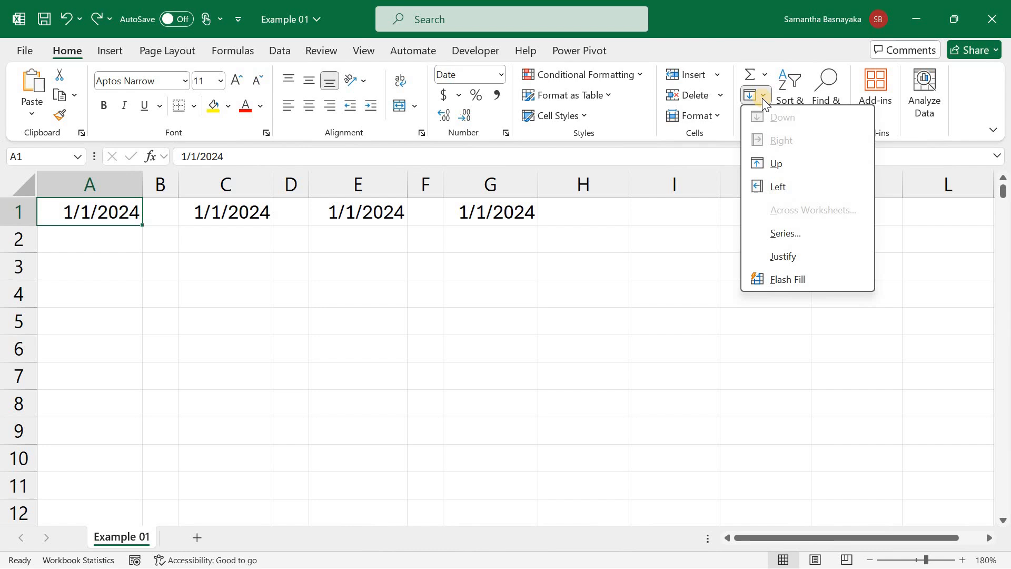
{"action": "left_click", "coordinate": [817, 235]}
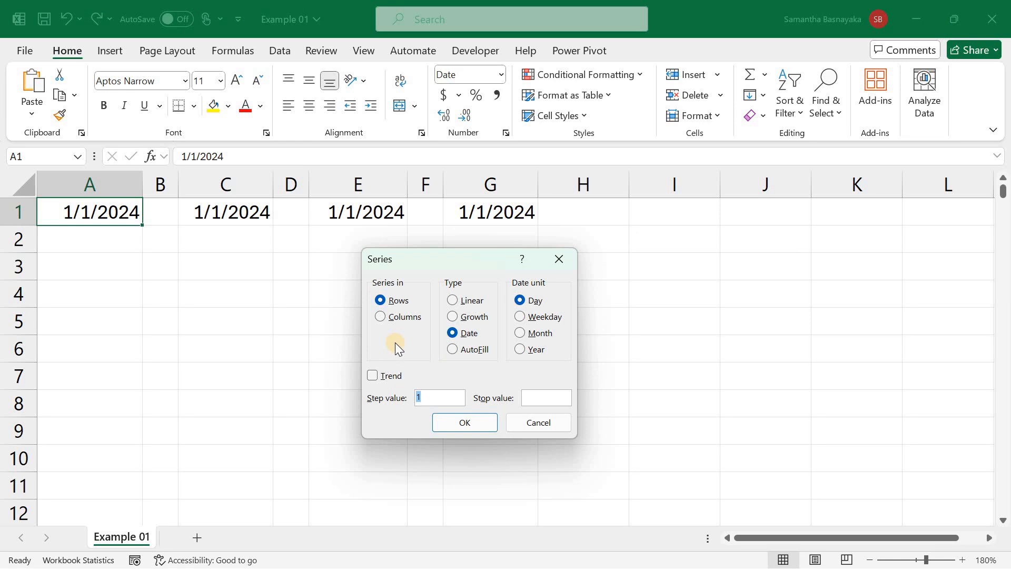
{"action": "left_click", "coordinate": [380, 318]}
{"action": "left_click", "coordinate": [521, 306]}
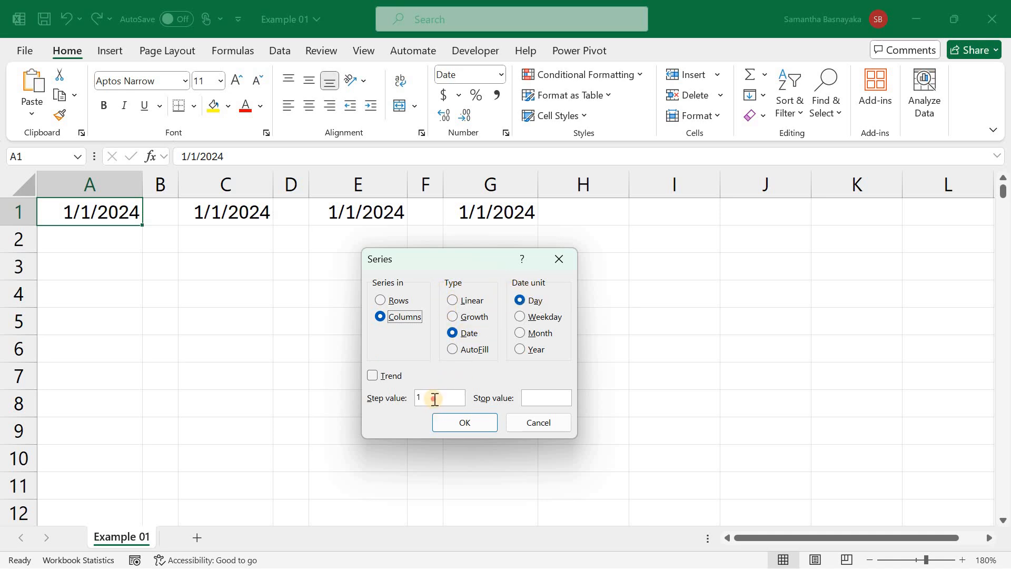
{"action": "left_click_drag", "start_coordinate": [434, 398], "coordinate": [408, 399]}
{"action": "left_click", "coordinate": [525, 398]}
{"action": "type", "text": "12/31"}
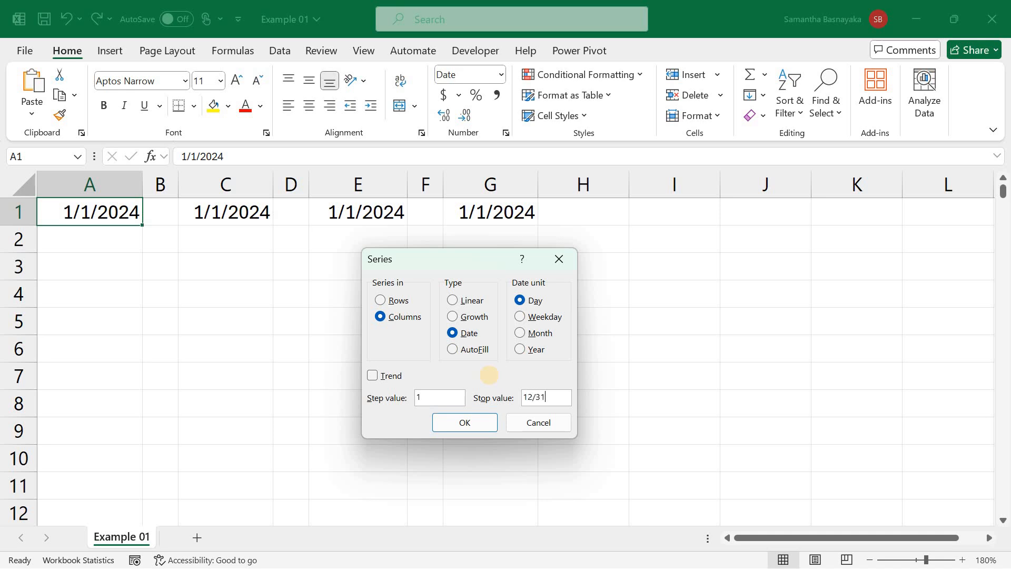
{"action": "type", "text": "/2024"}
{"action": "left_click", "coordinate": [482, 419]}
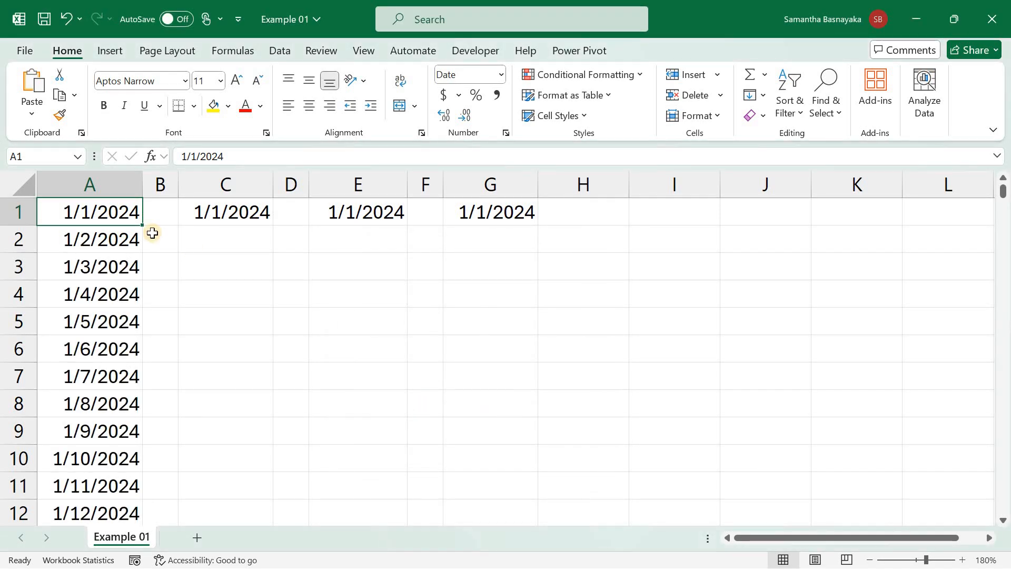
{"action": "key", "text": "ctrl+shift+Down"}
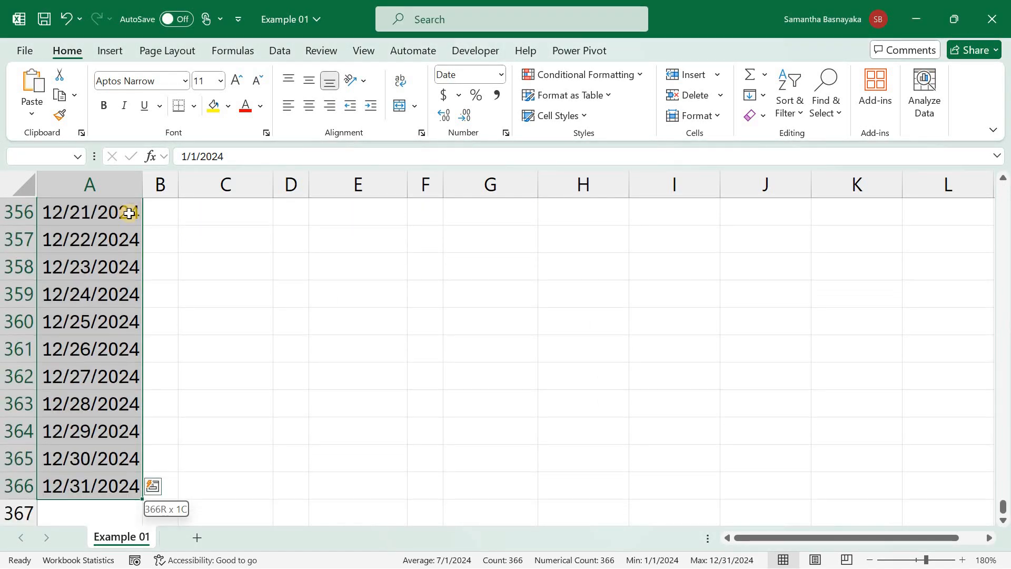
{"action": "key", "text": "ctrl+Home"}
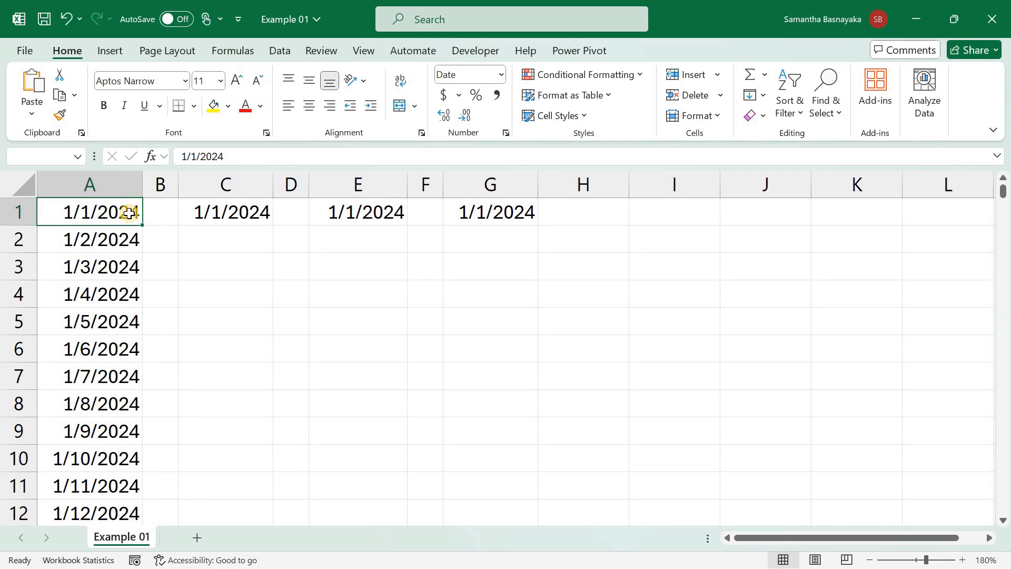
Step: AutoFill the date in C1 down to C31 and switch the fill to weekdays only
{"action": "left_click", "coordinate": [206, 215]}
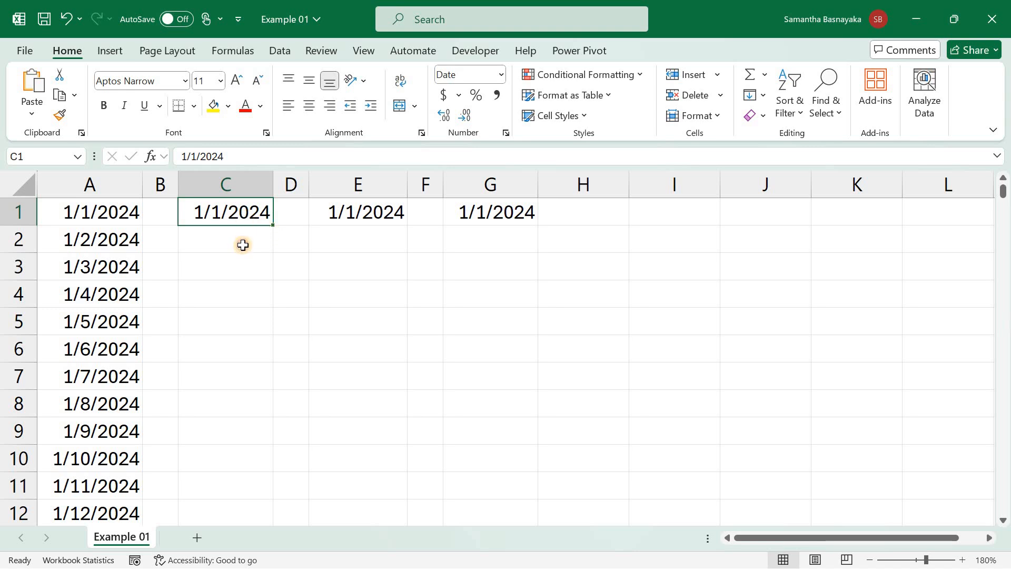
{"action": "left_click", "coordinate": [243, 245]}
{"action": "left_click", "coordinate": [268, 221]}
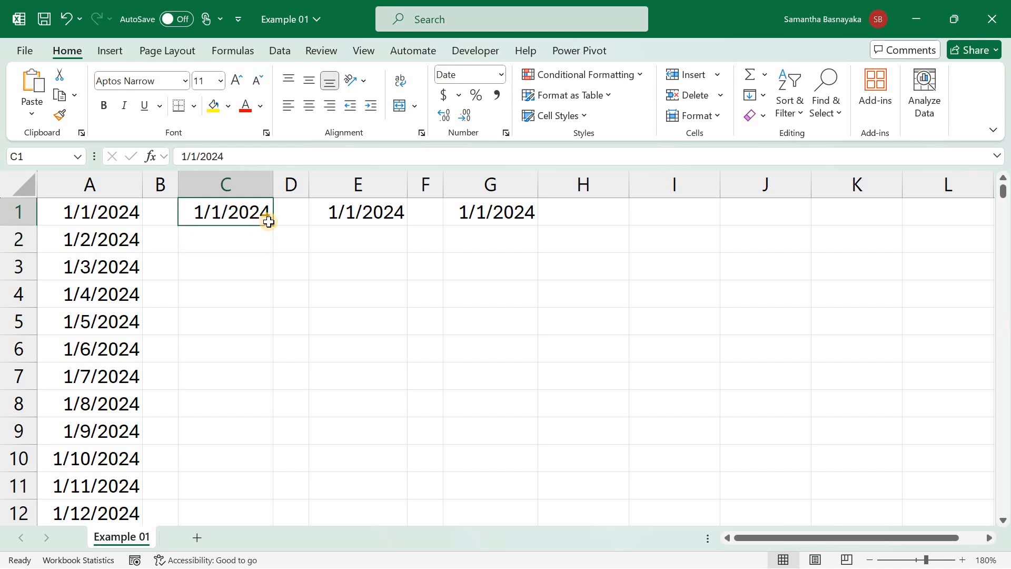
{"action": "left_click_drag", "start_coordinate": [274, 224], "coordinate": [224, 329]}
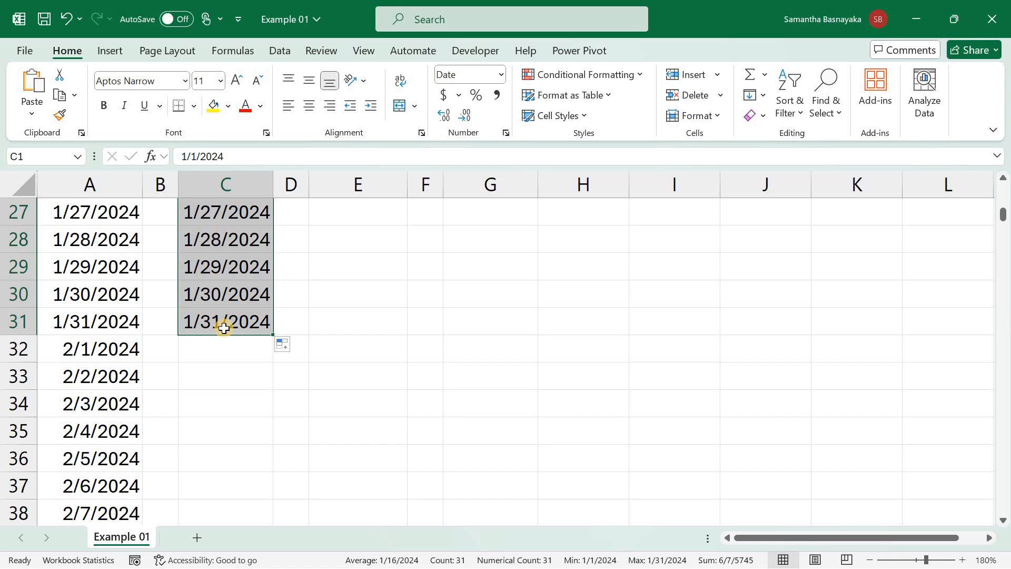
{"action": "left_click", "coordinate": [292, 346]}
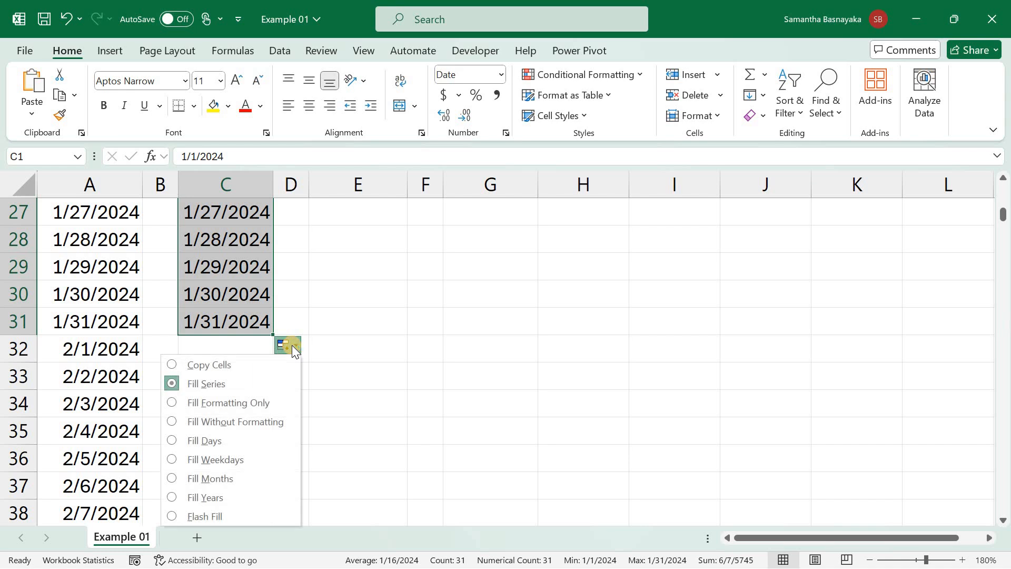
{"action": "left_click", "coordinate": [173, 461]}
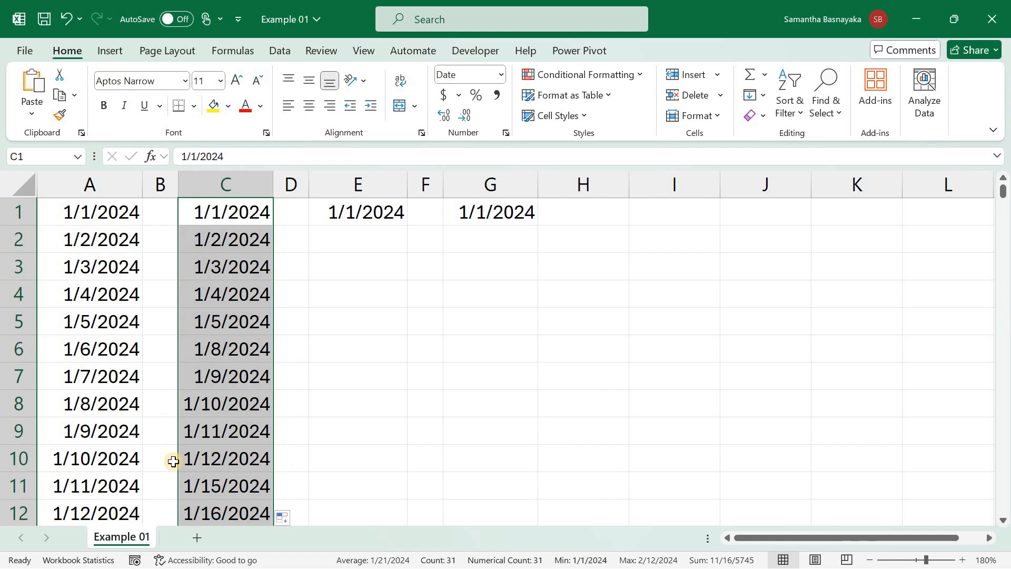
Step: Review the weekday dates down column C, and undo the fill
{"action": "left_click", "coordinate": [223, 208]}
{"action": "key", "text": "ctrl+shift+Down"}
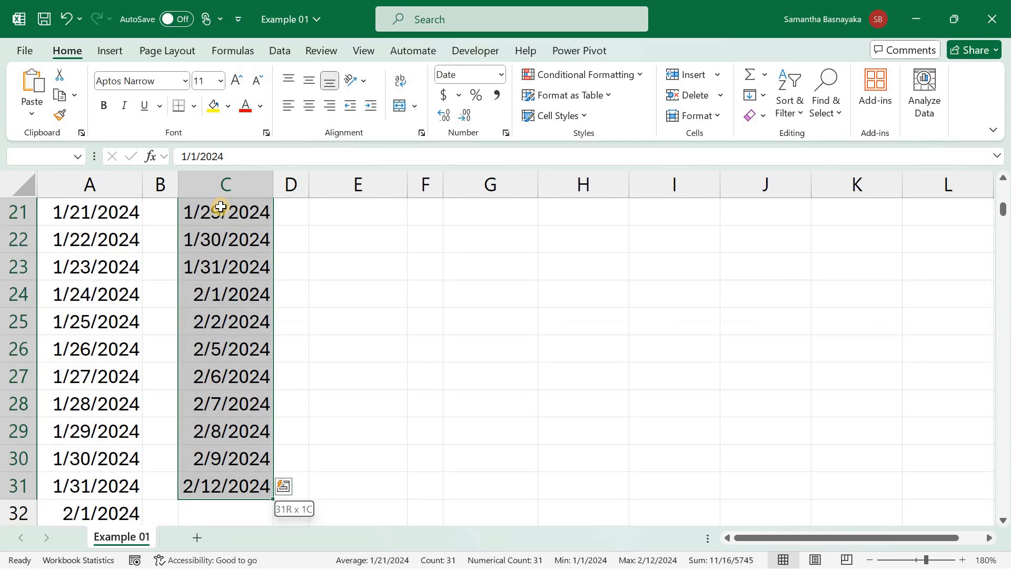
{"action": "key", "text": "ctrl+shift+Up"}
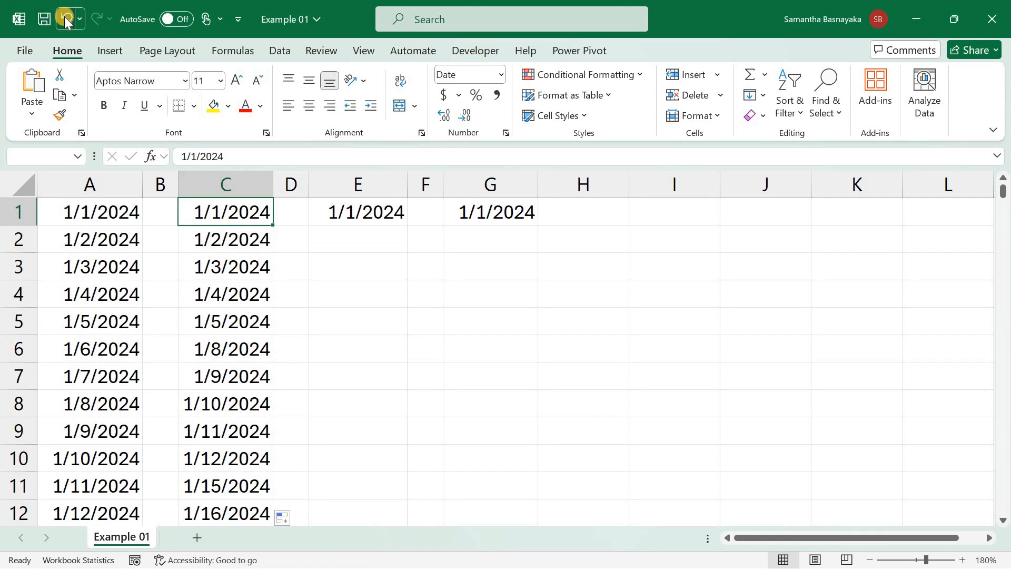
{"action": "left_click", "coordinate": [64, 16]}
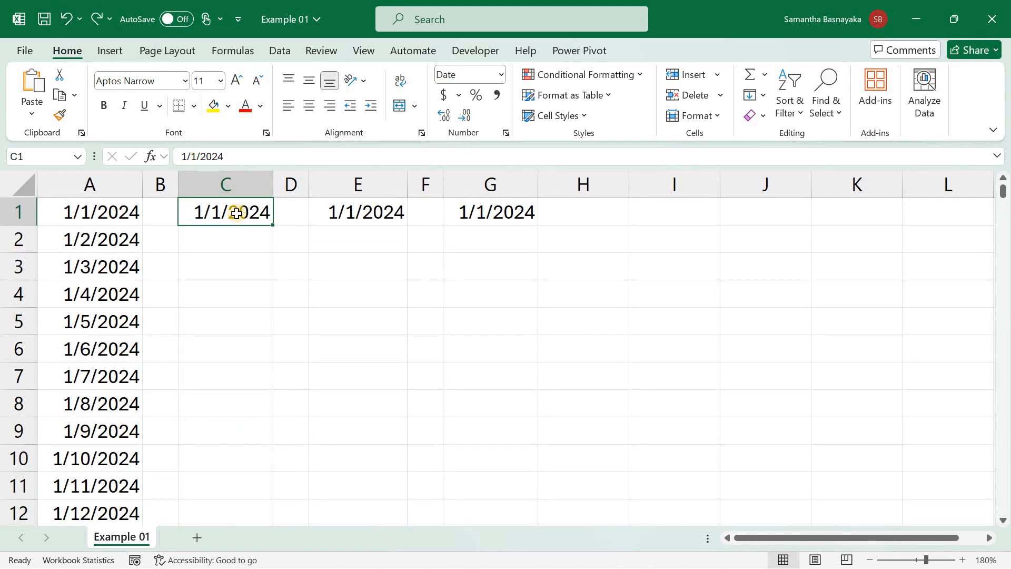
Step: Fill column C from C1 with a weekday date series in columns, using step value 1 and stop value 1/31/2024, and check the dates
{"action": "left_click", "coordinate": [759, 97]}
{"action": "left_click", "coordinate": [782, 233]}
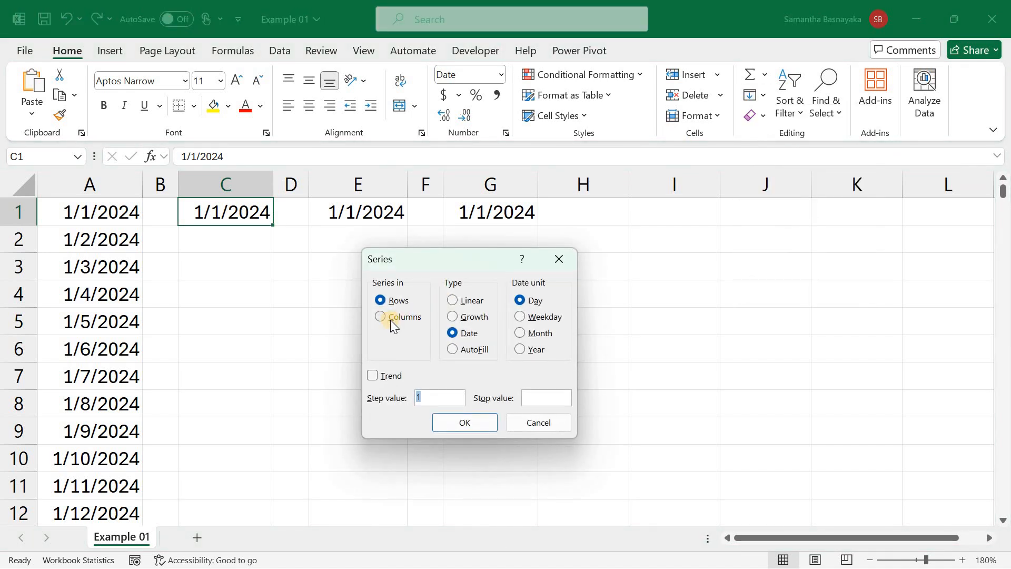
{"action": "left_click", "coordinate": [390, 318]}
{"action": "left_click", "coordinate": [520, 317]}
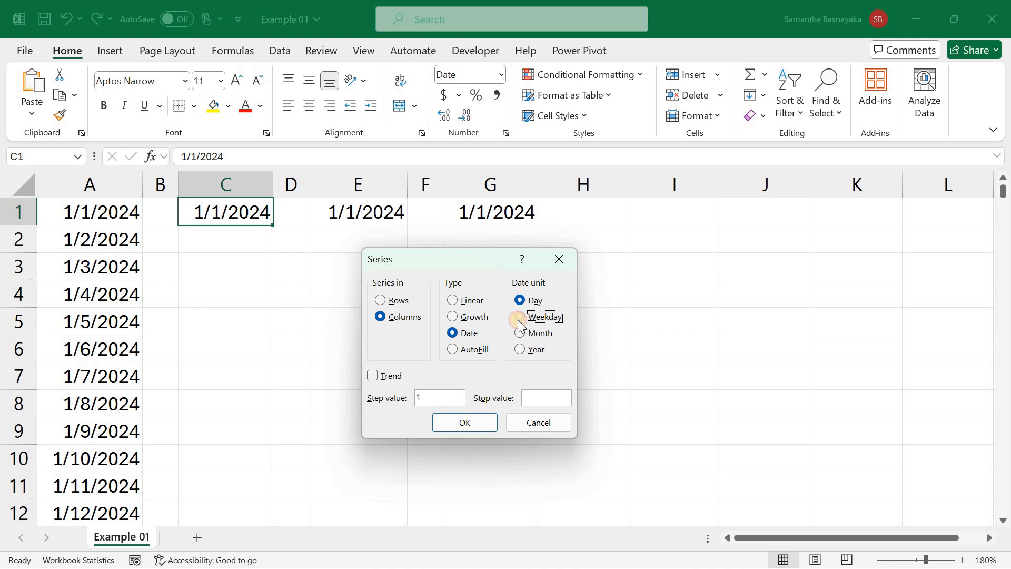
{"action": "left_click", "coordinate": [436, 398]}
{"action": "left_click", "coordinate": [527, 399]}
{"action": "type", "text": "1/31/2024"}
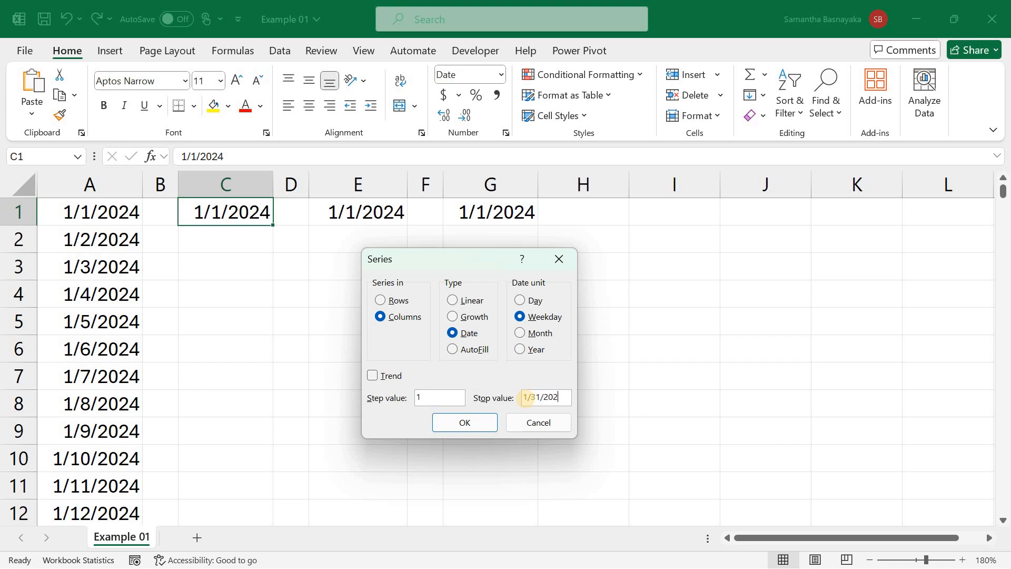
{"action": "key", "text": "Return"}
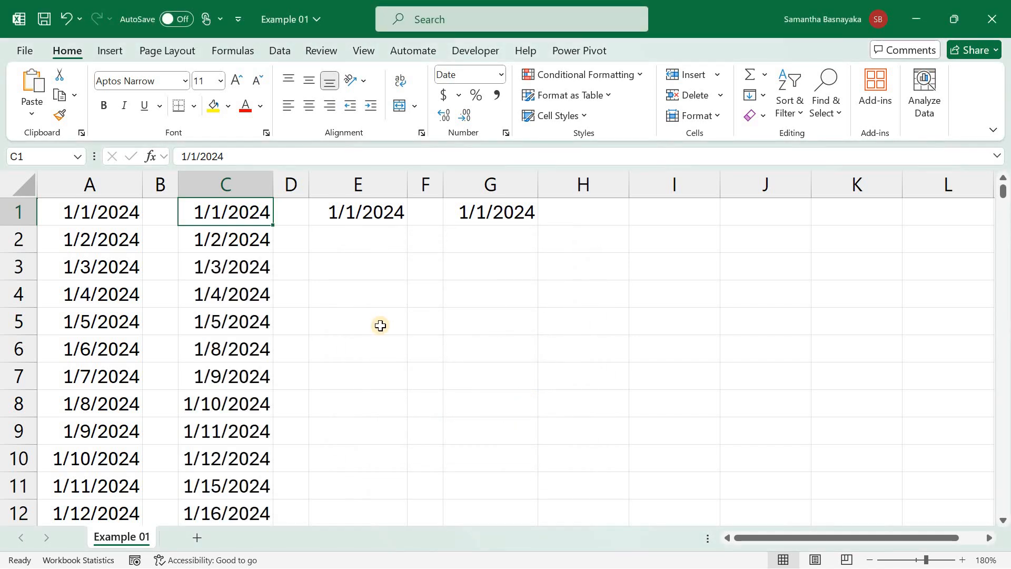
{"action": "key", "text": "ctrl+shift+Down"}
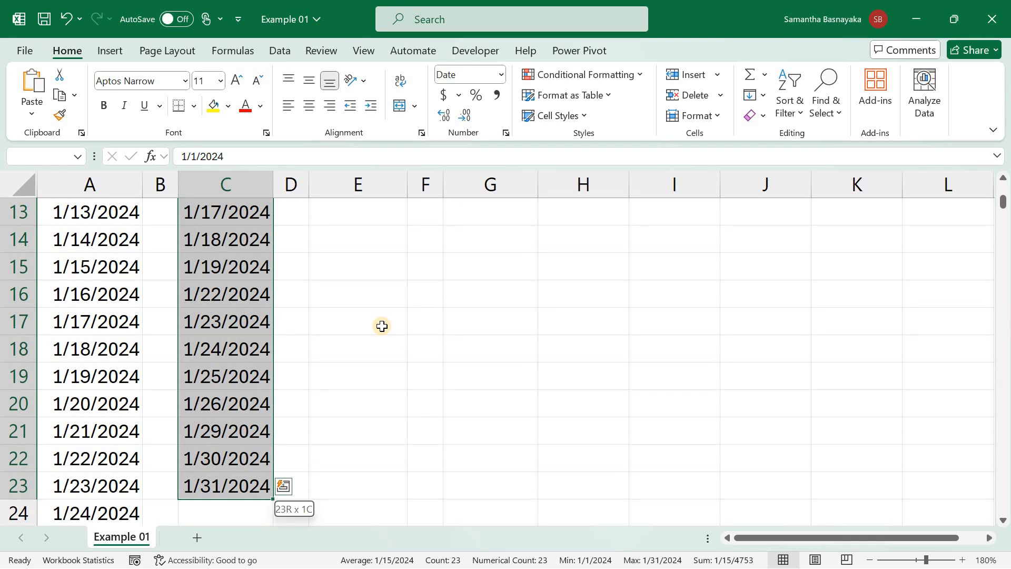
{"action": "key", "text": "ctrl+Up"}
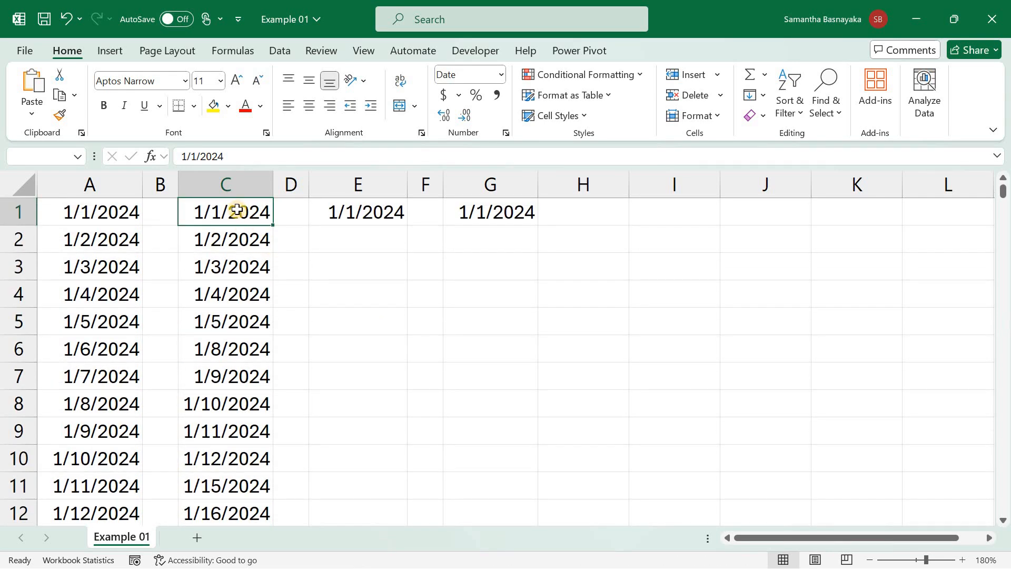
{"action": "left_click_drag", "start_coordinate": [237, 210], "coordinate": [230, 348]}
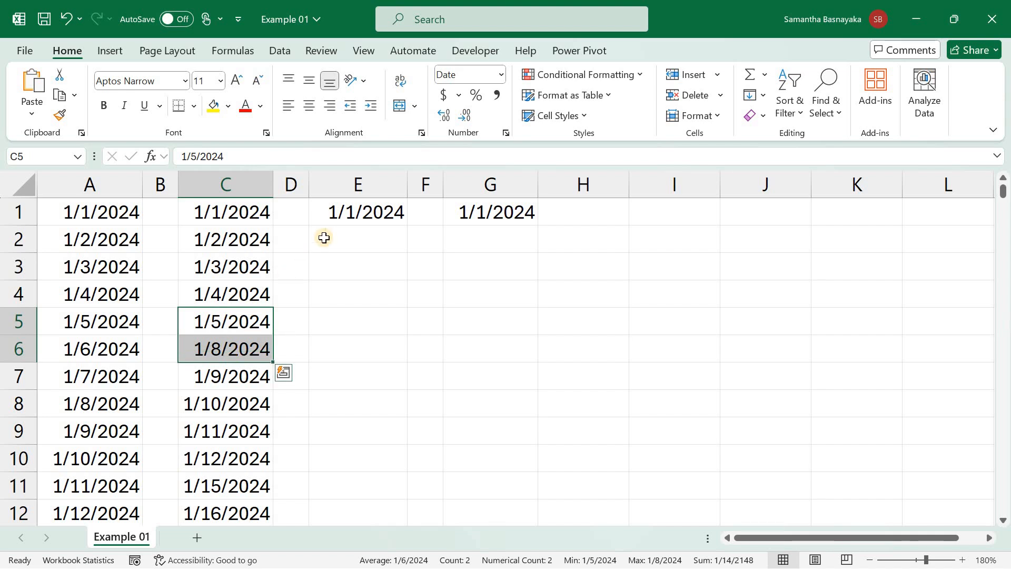
Step: Try AutoFilling the date in E1 down to E12 by months, and undo the fill
{"action": "left_click", "coordinate": [345, 217]}
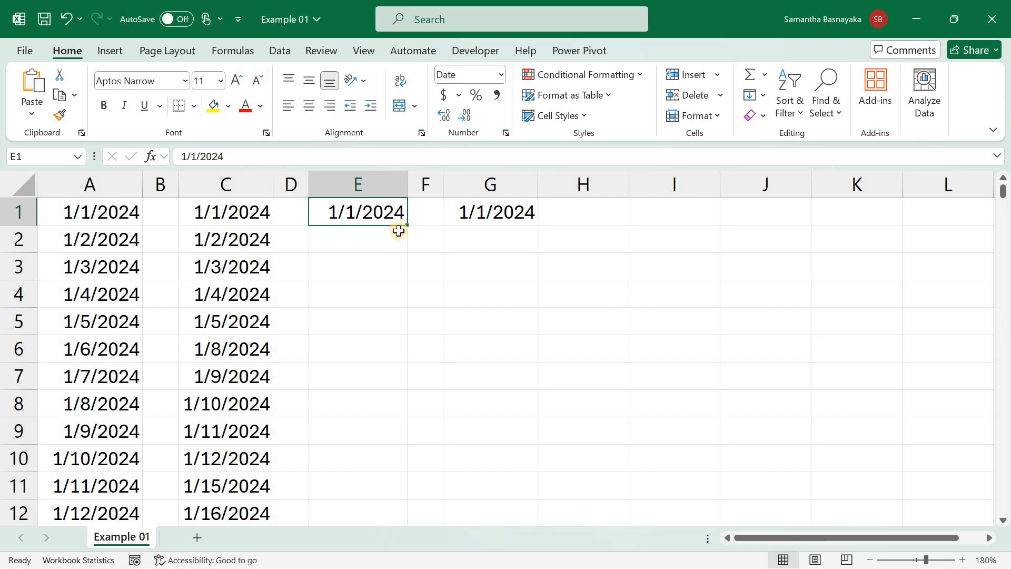
{"action": "left_click_drag", "start_coordinate": [409, 226], "coordinate": [368, 517]}
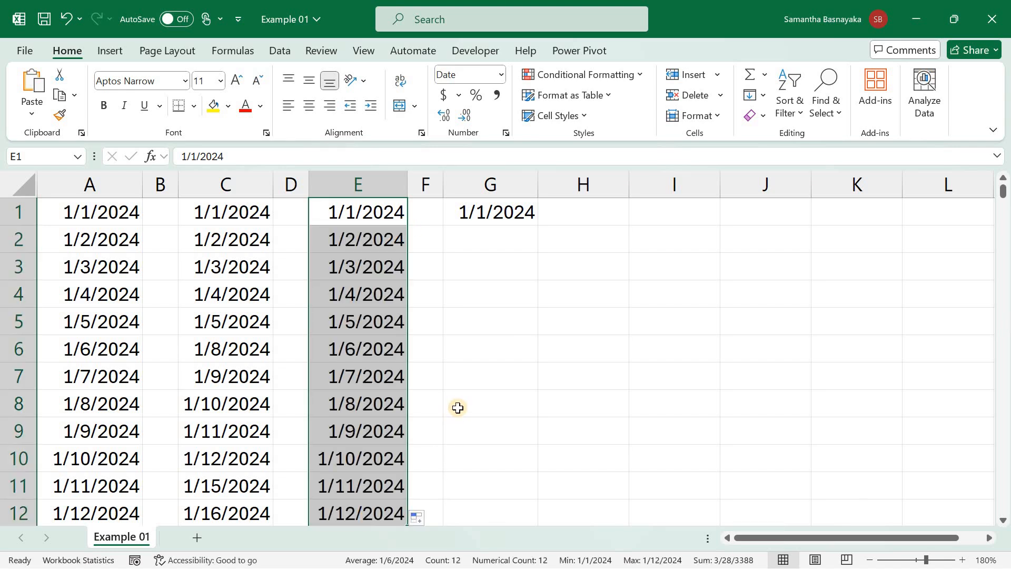
{"action": "left_click", "coordinate": [422, 516]}
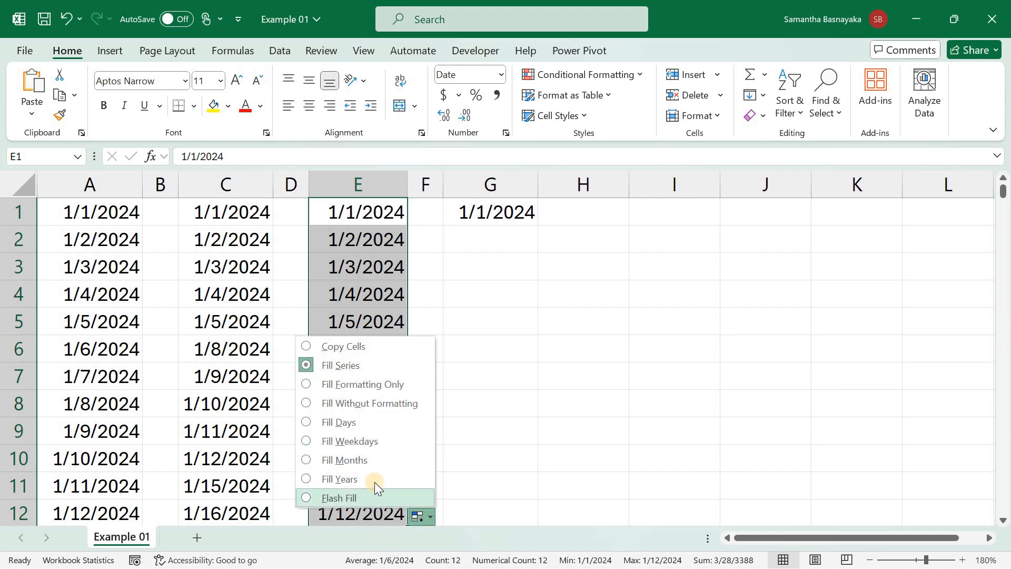
{"action": "left_click", "coordinate": [305, 460]}
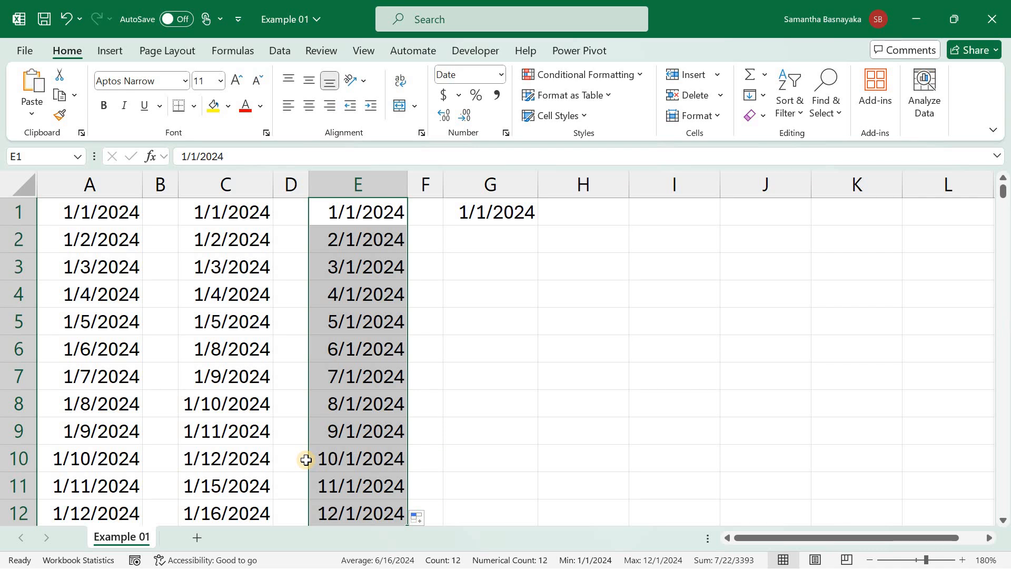
{"action": "left_click", "coordinate": [68, 19]}
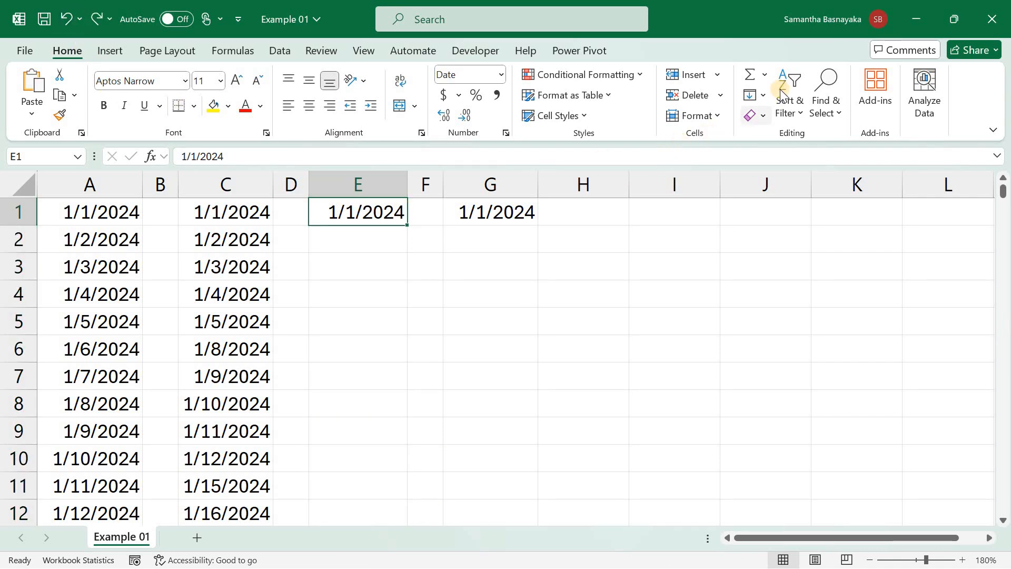
Step: Fill column E from E1 with a monthly date series in columns, using step value 2 and stop value 12/31/2024, and check the dates
{"action": "left_click", "coordinate": [763, 95]}
{"action": "left_click", "coordinate": [780, 233]}
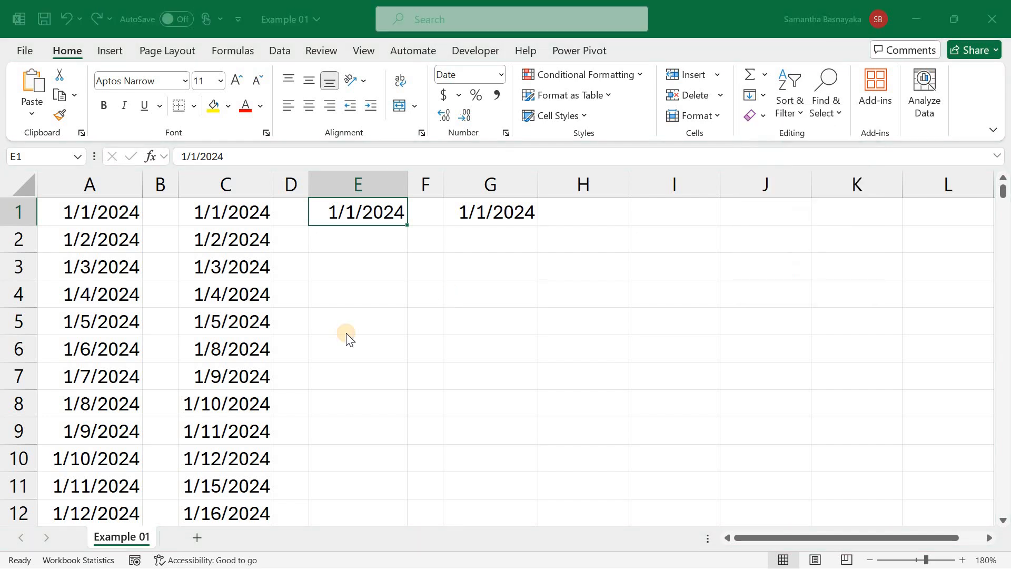
{"action": "left_click", "coordinate": [380, 317]}
{"action": "left_click", "coordinate": [467, 333]}
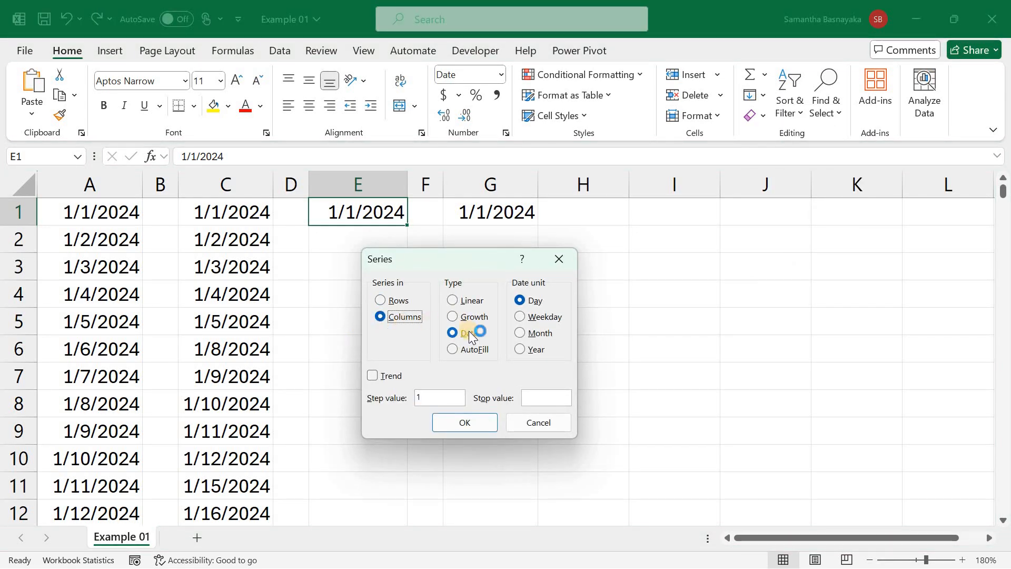
{"action": "left_click", "coordinate": [537, 306]}
{"action": "left_click", "coordinate": [533, 333]}
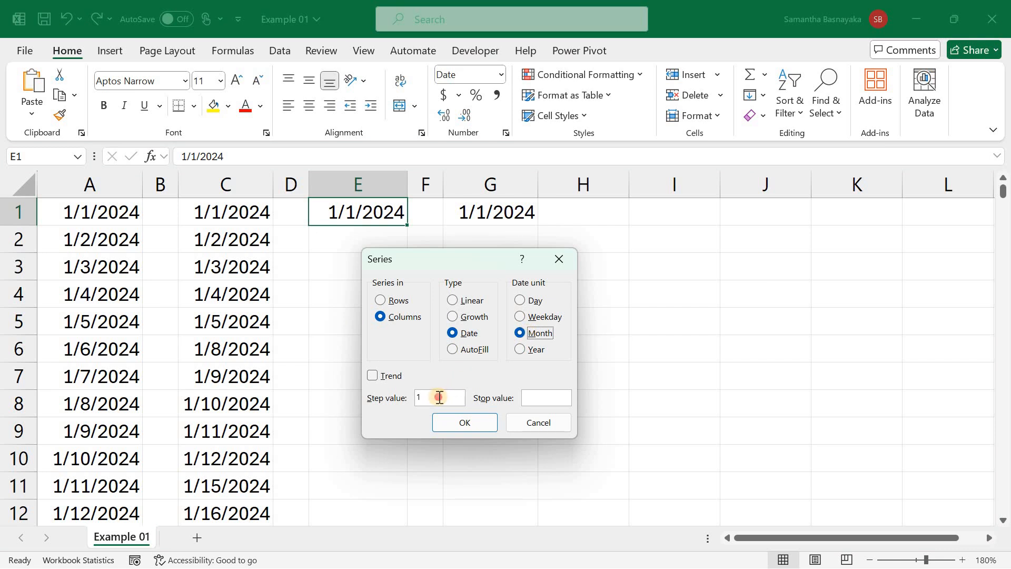
{"action": "left_click_drag", "start_coordinate": [442, 398], "coordinate": [397, 396]}
{"action": "type", "text": "2"}
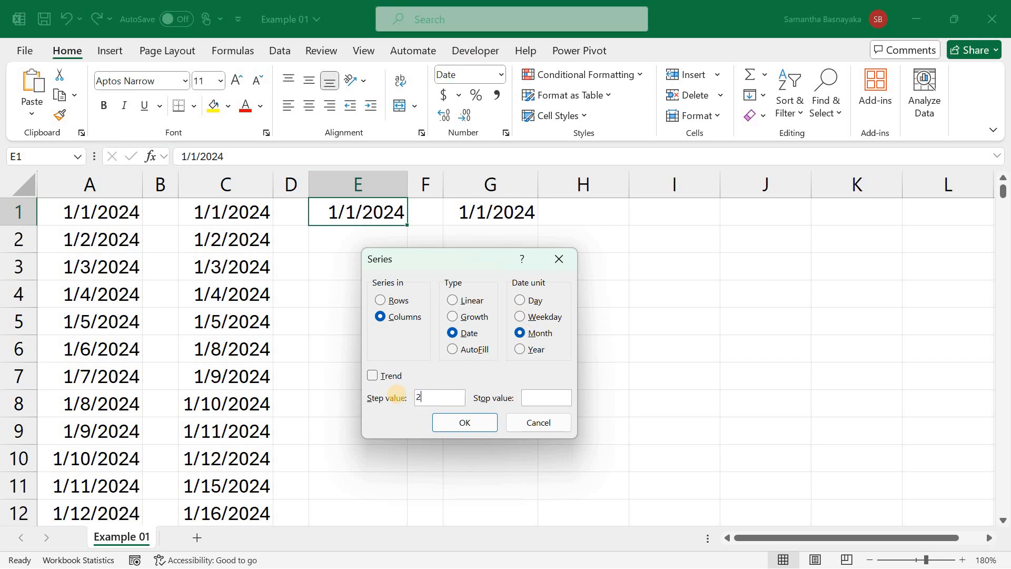
{"action": "left_click", "coordinate": [542, 398]}
{"action": "type", "text": "12/31/2024"}
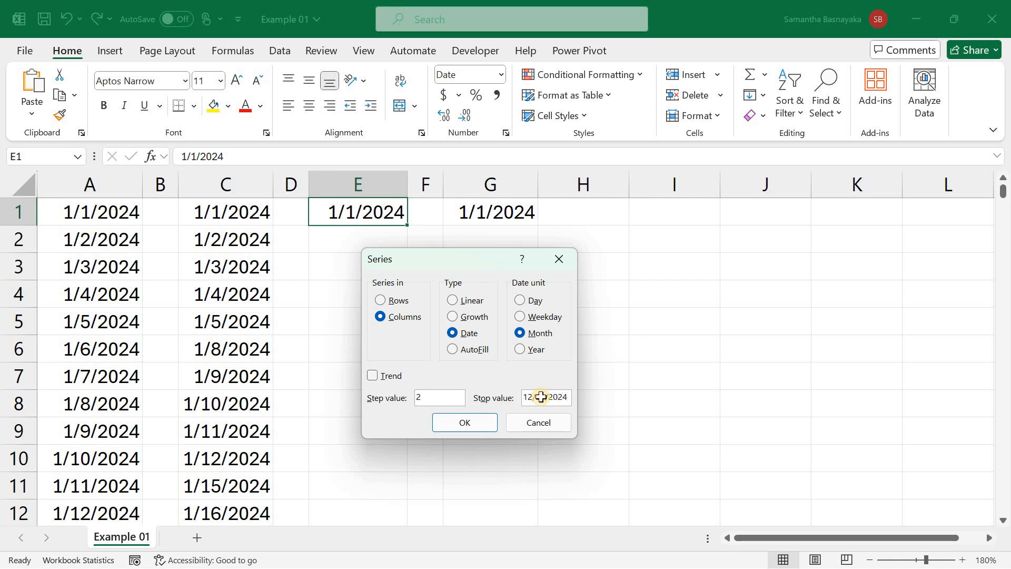
{"action": "key", "text": "Return"}
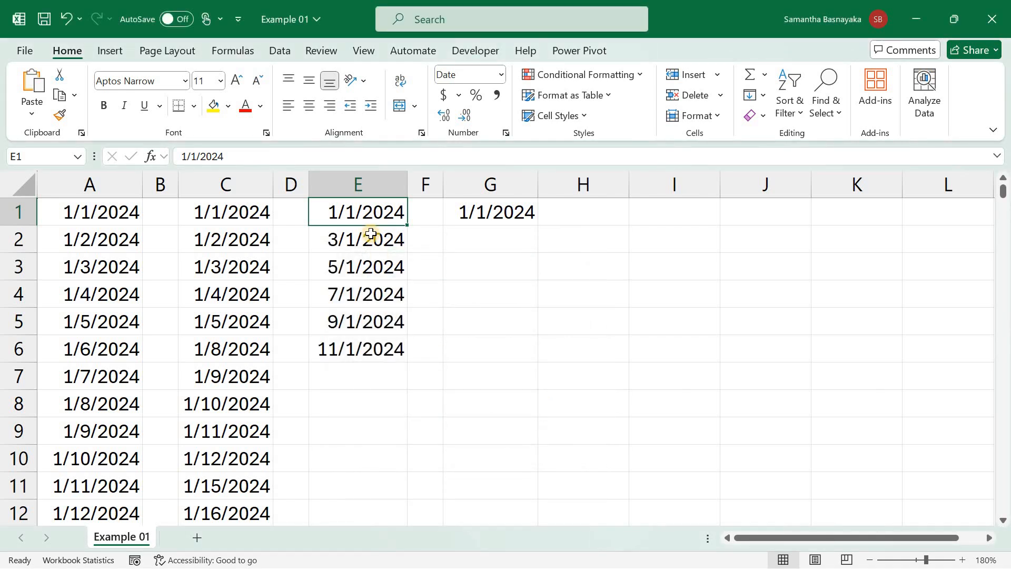
{"action": "left_click_drag", "start_coordinate": [362, 214], "coordinate": [365, 344]}
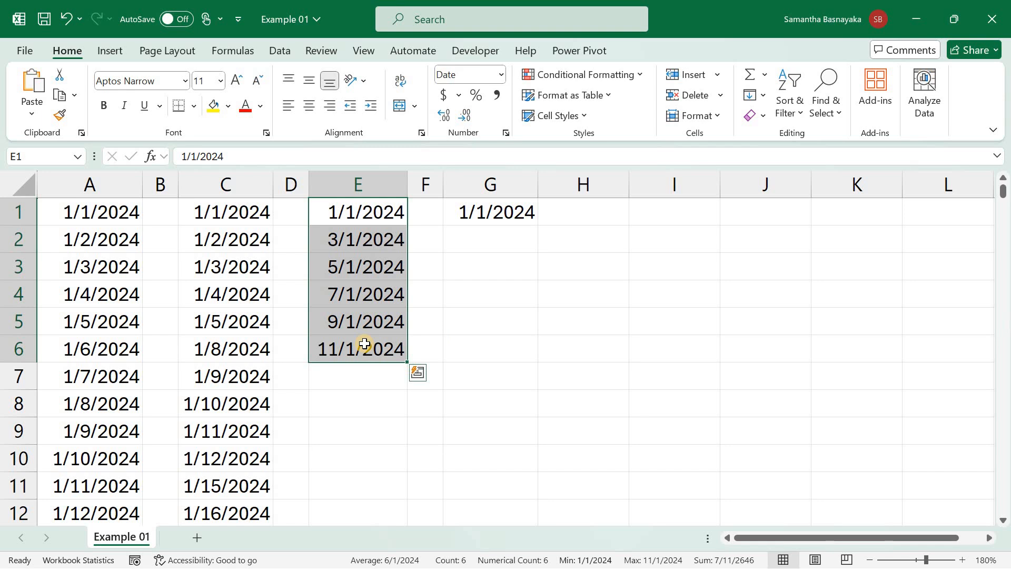
Step: Try AutoFilling the date in G1 down to G10 by years, and undo the fill
{"action": "left_click", "coordinate": [492, 219]}
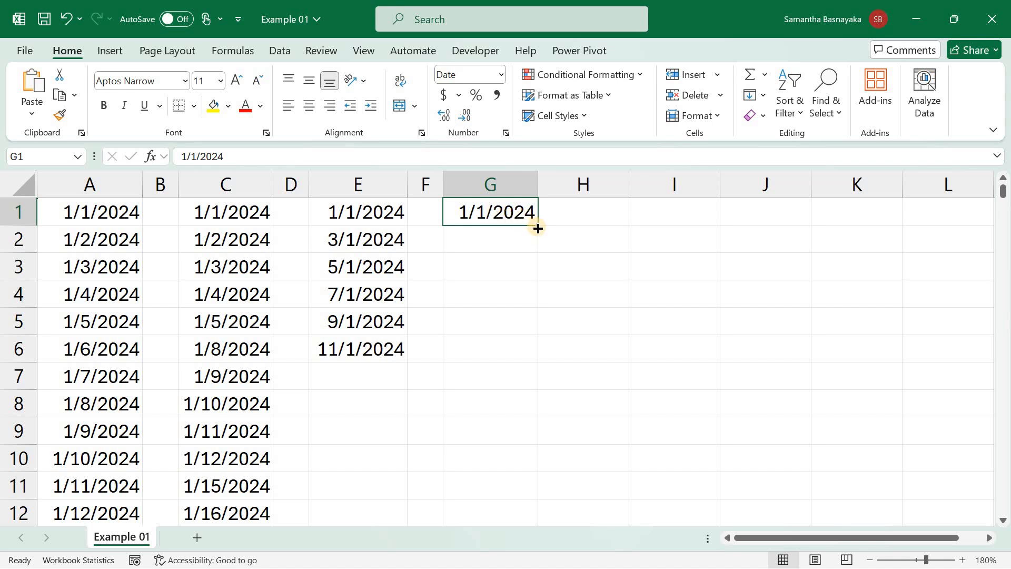
{"action": "left_click_drag", "start_coordinate": [538, 228], "coordinate": [534, 288]}
{"action": "left_click_drag", "start_coordinate": [519, 452], "coordinate": [516, 461]}
{"action": "left_click", "coordinate": [552, 482]}
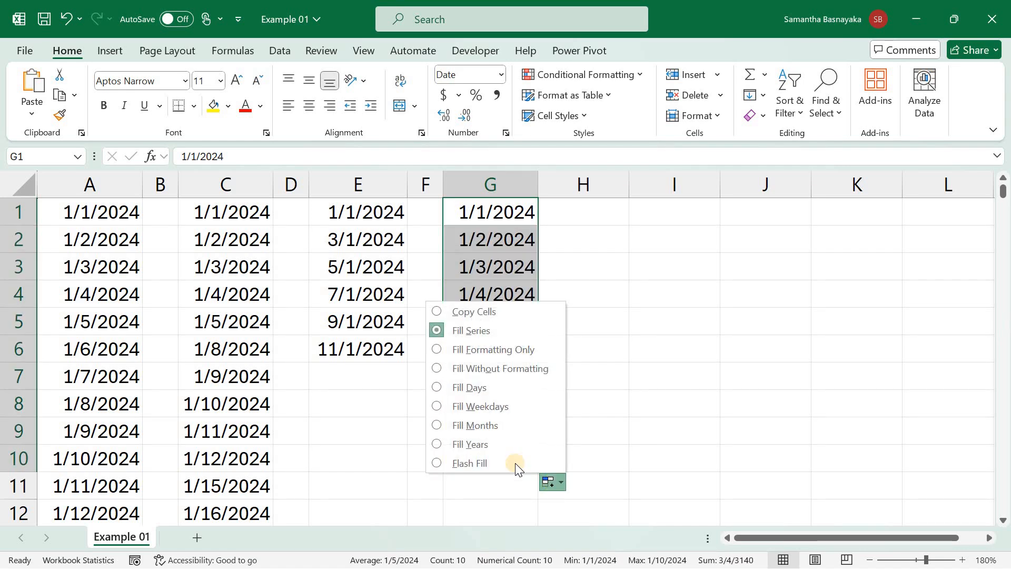
{"action": "left_click", "coordinate": [479, 444]}
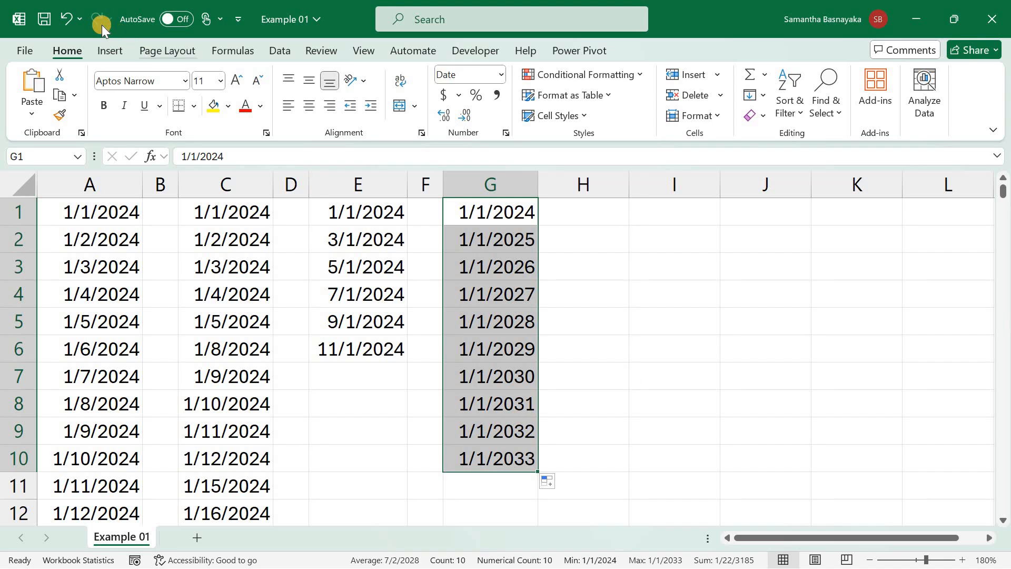
{"action": "left_click", "coordinate": [66, 18]}
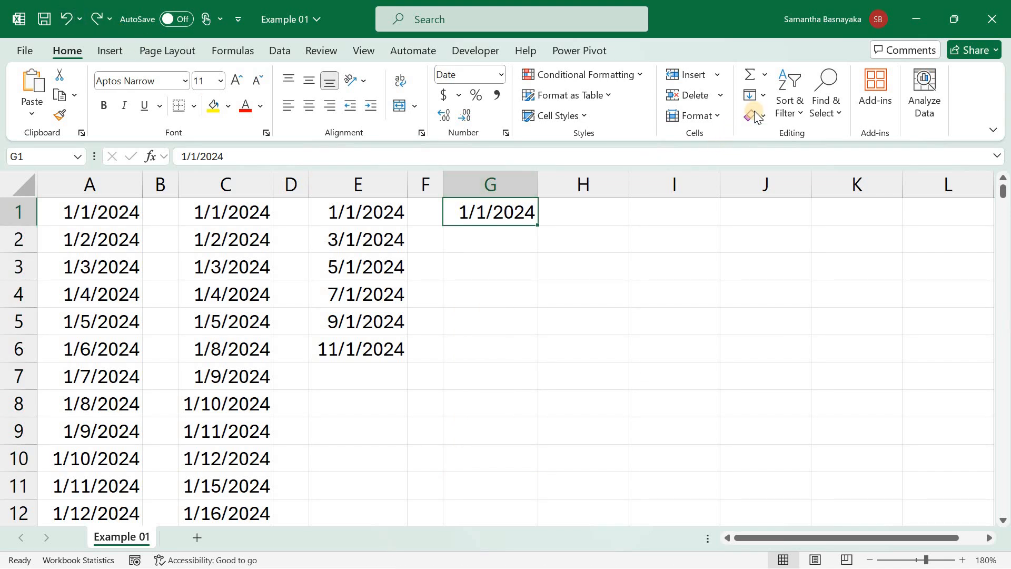
Step: Fill column G from G1 with a yearly date series in columns, using step value 2 and stop value 1/1/2033, and check the dates
{"action": "left_click", "coordinate": [763, 96]}
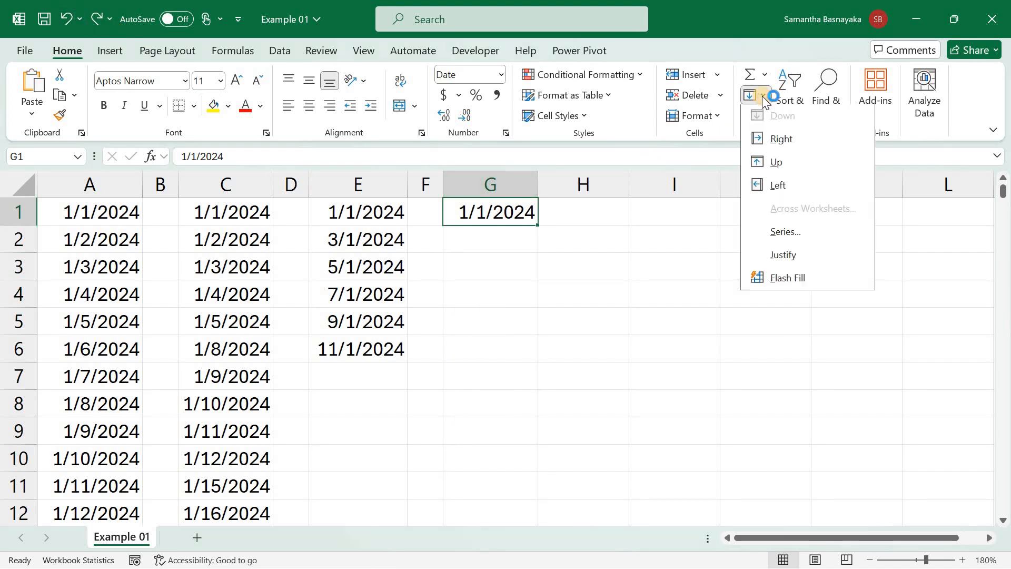
{"action": "left_click", "coordinate": [780, 231]}
{"action": "left_click", "coordinate": [388, 317]}
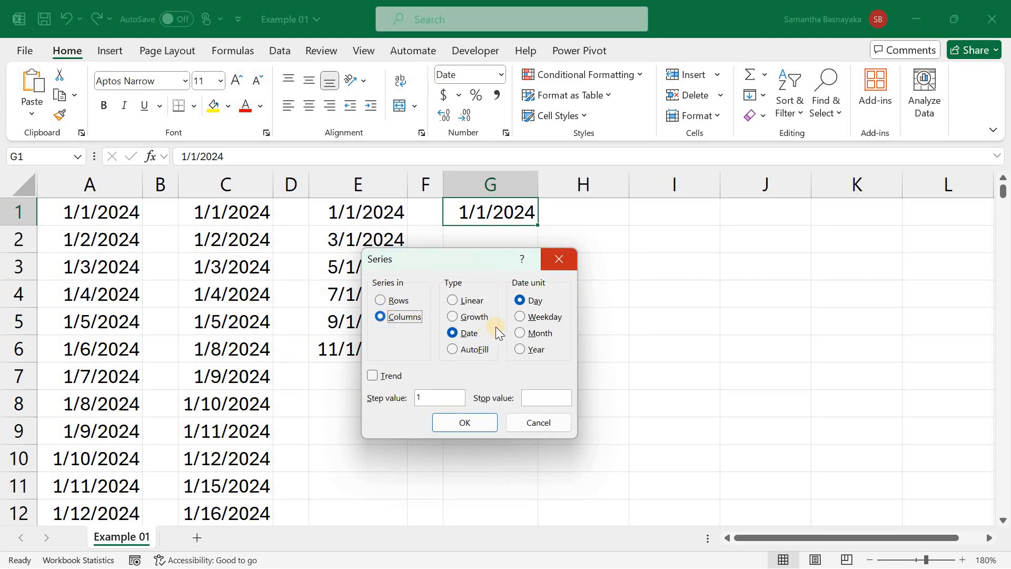
{"action": "left_click", "coordinate": [523, 350]}
{"action": "left_click", "coordinate": [402, 397]}
{"action": "type", "text": "2"}
{"action": "left_click", "coordinate": [543, 398]}
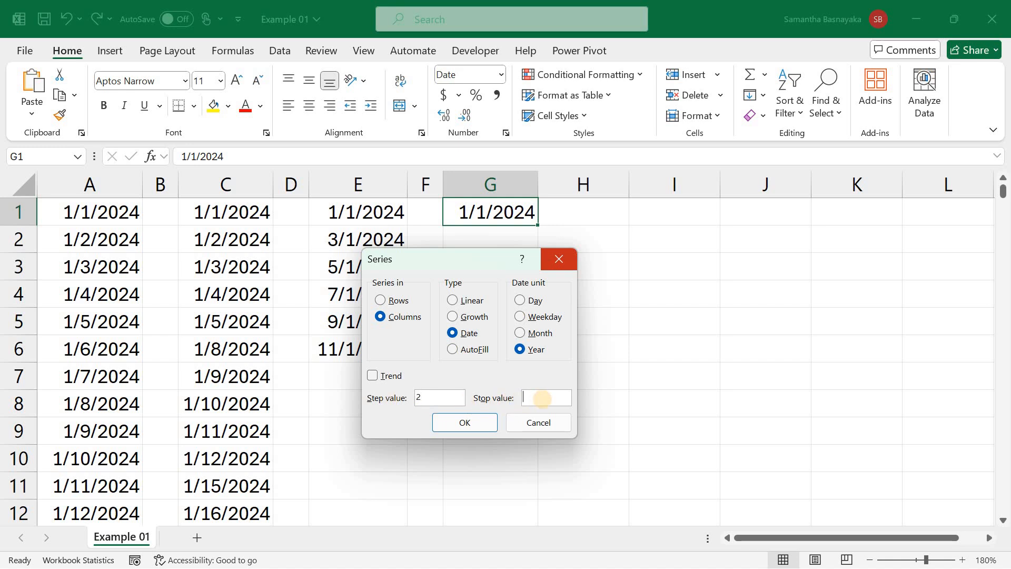
{"action": "type", "text": "1/1/20332"}
{"action": "left_click", "coordinate": [466, 422]}
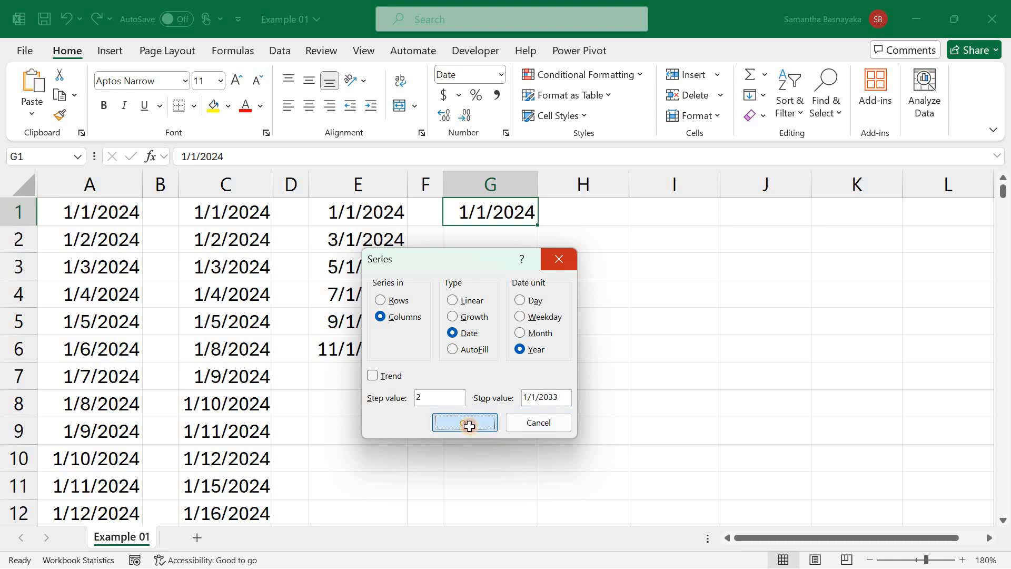
{"action": "left_click_drag", "start_coordinate": [488, 211], "coordinate": [485, 319]}
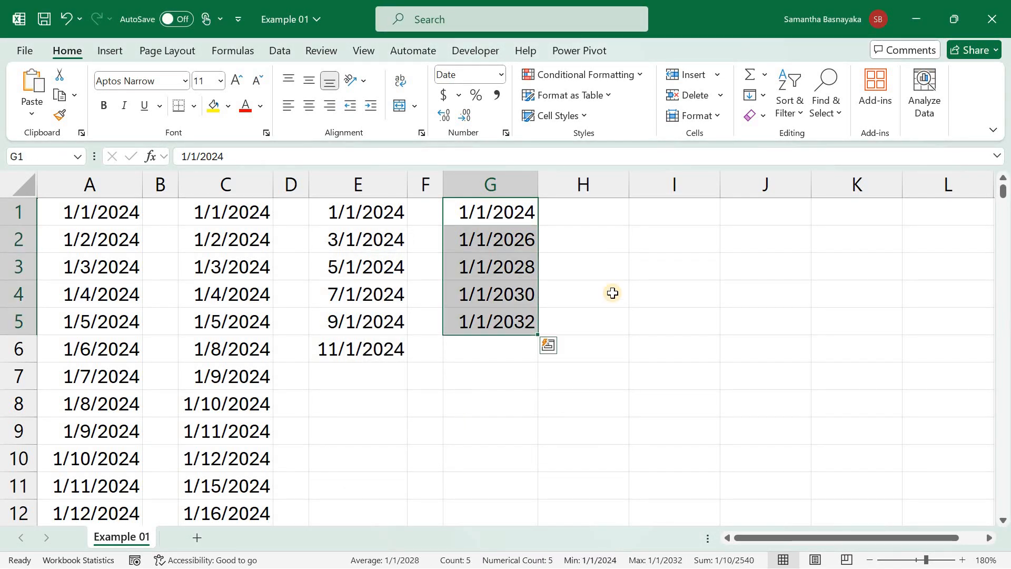
Step: Review the filled date series in columns A, C, E and G one after another
{"action": "left_click", "coordinate": [101, 177]}
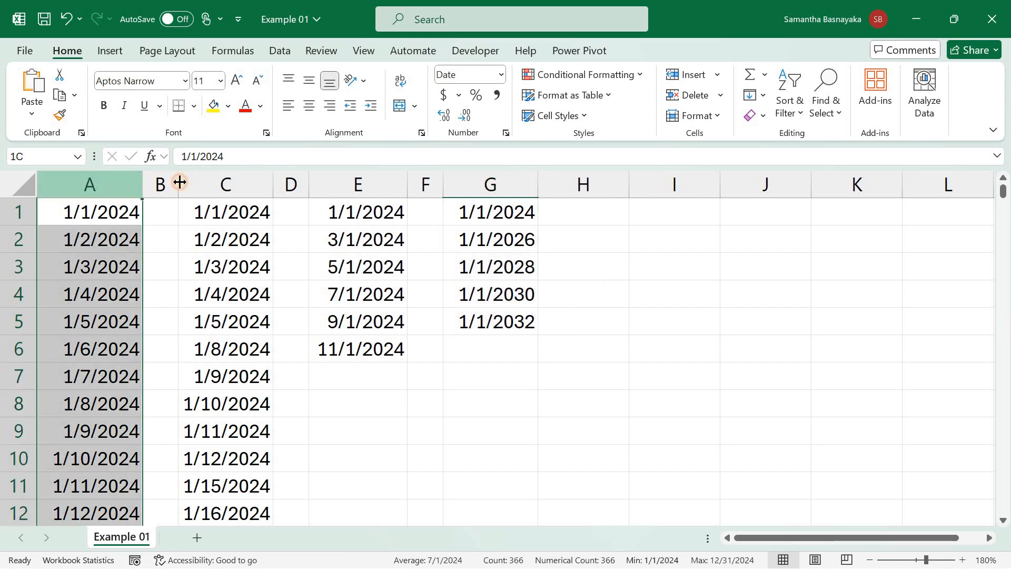
{"action": "left_click", "coordinate": [226, 184]}
{"action": "left_click", "coordinate": [379, 179]}
{"action": "left_click", "coordinate": [464, 183]}
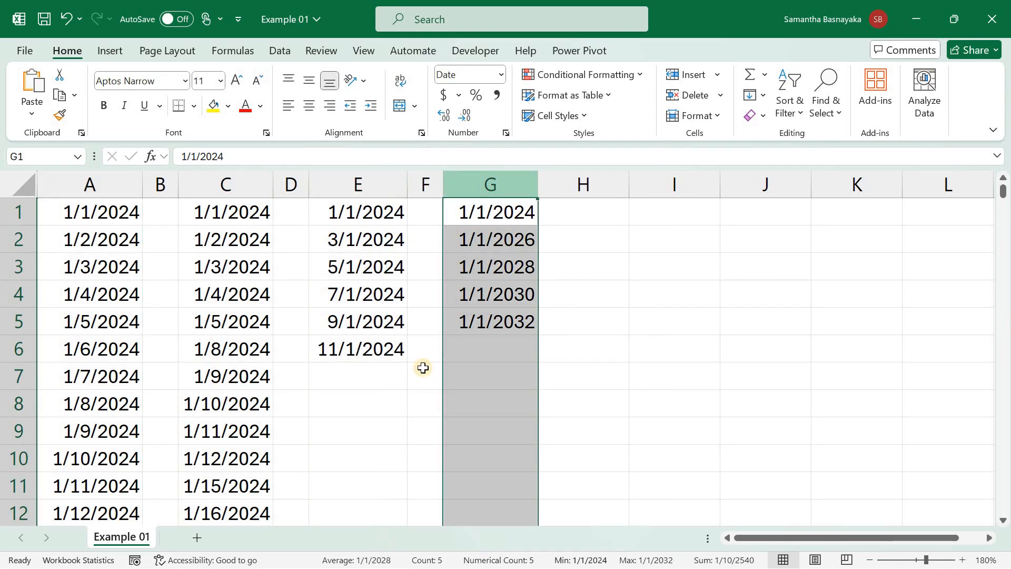
{"action": "left_click", "coordinate": [759, 102]}
{"action": "left_click", "coordinate": [777, 234]}
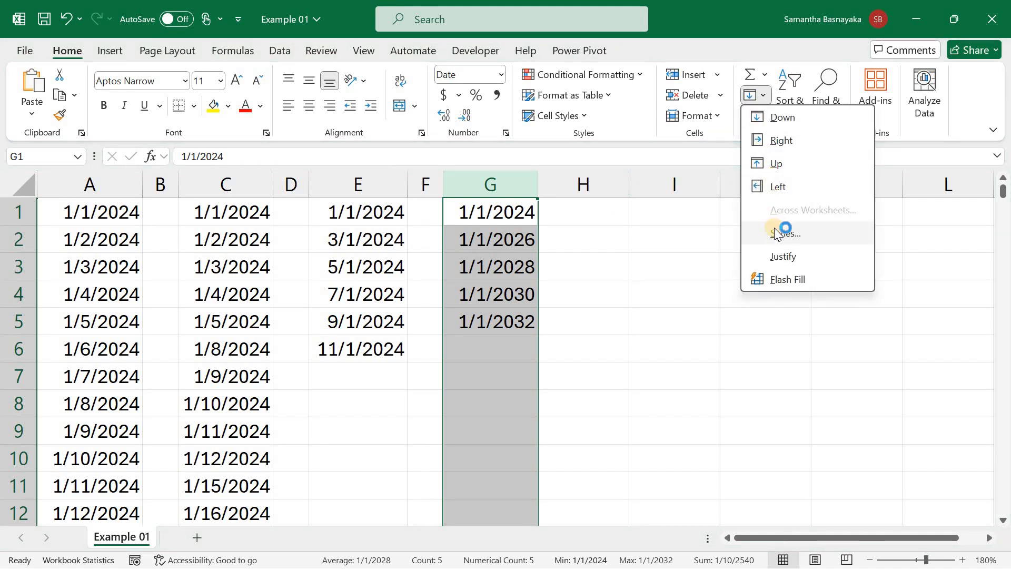
{"action": "left_click", "coordinate": [603, 214]}
{"action": "left_click", "coordinate": [603, 215]}
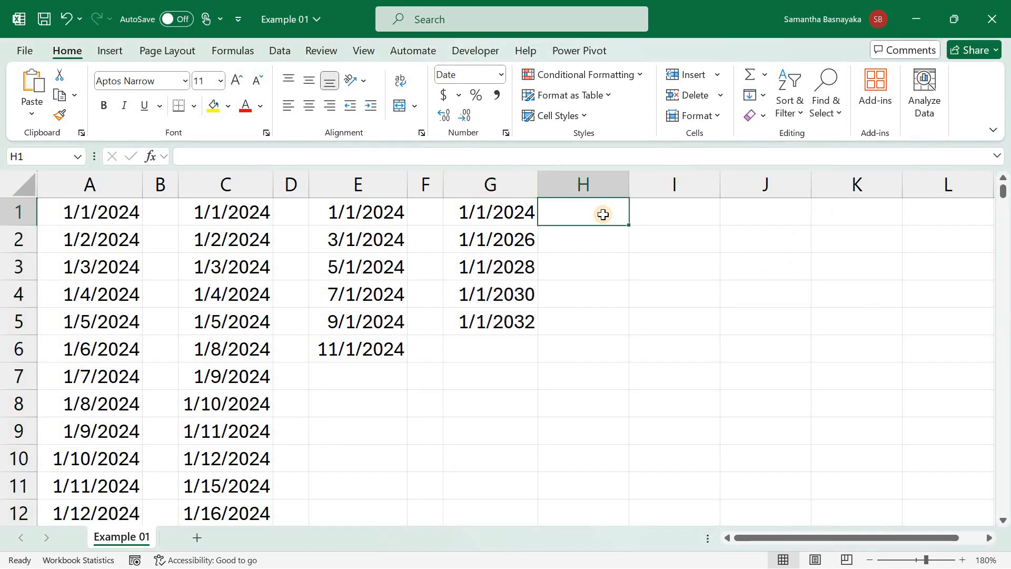